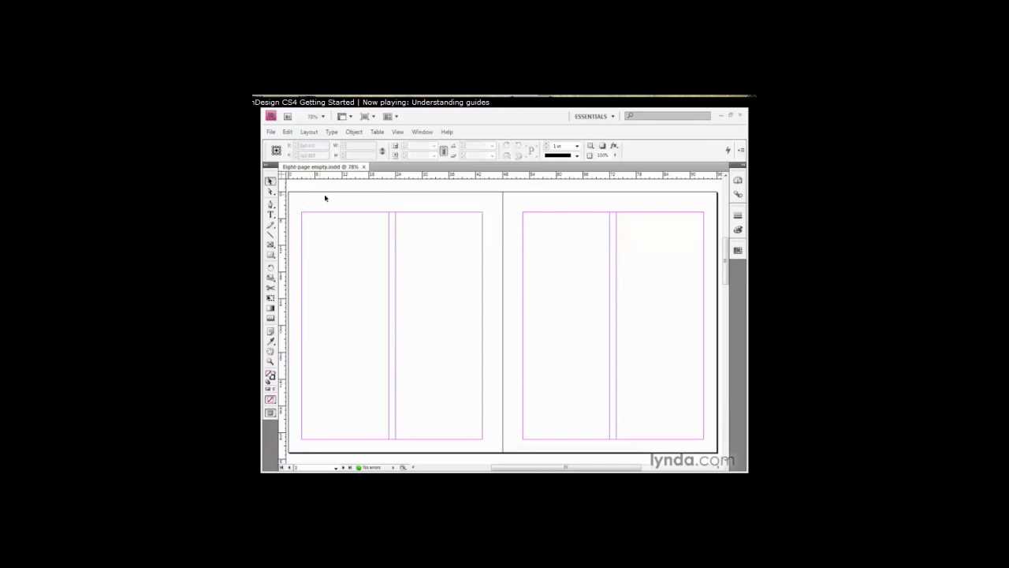
Step: Drag the ruler zero point from the corner to the spine between the two pages
click(399, 132)
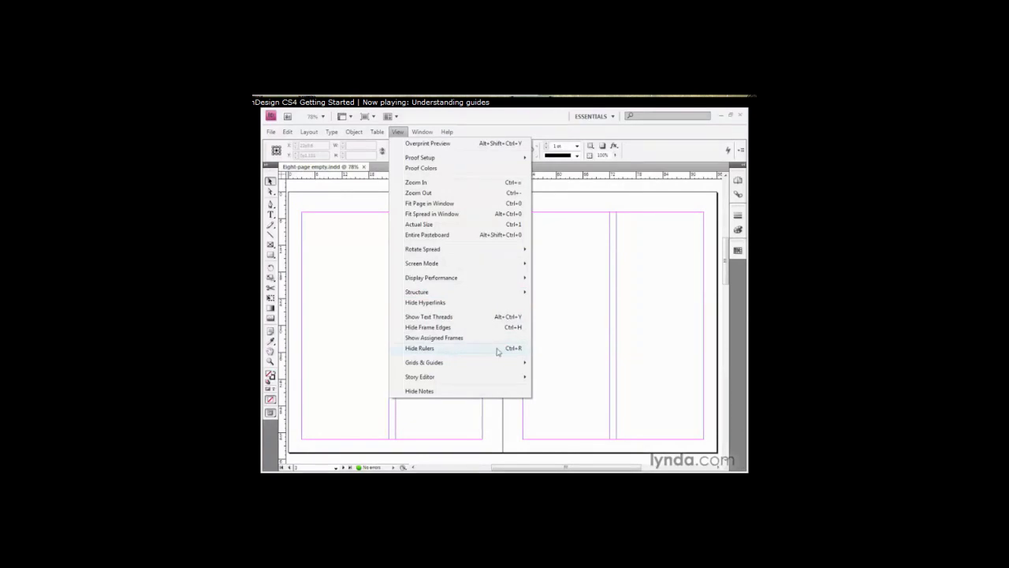
key(Escape)
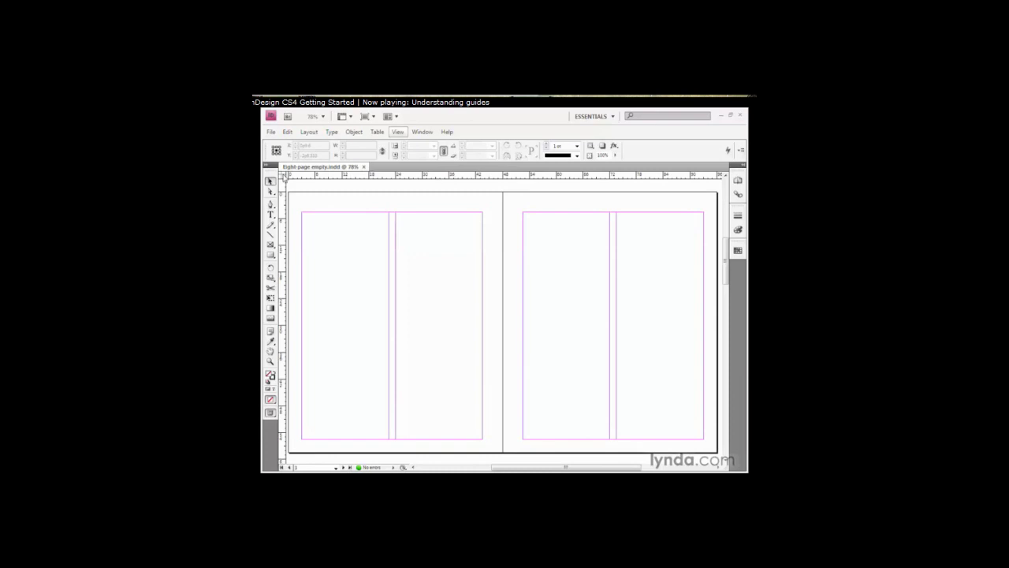
drag(284, 178, 503, 191)
Step: Change the horizontal ruler from picas to inches, then bring up the vertical ruler's unit menu
right_click(413, 176)
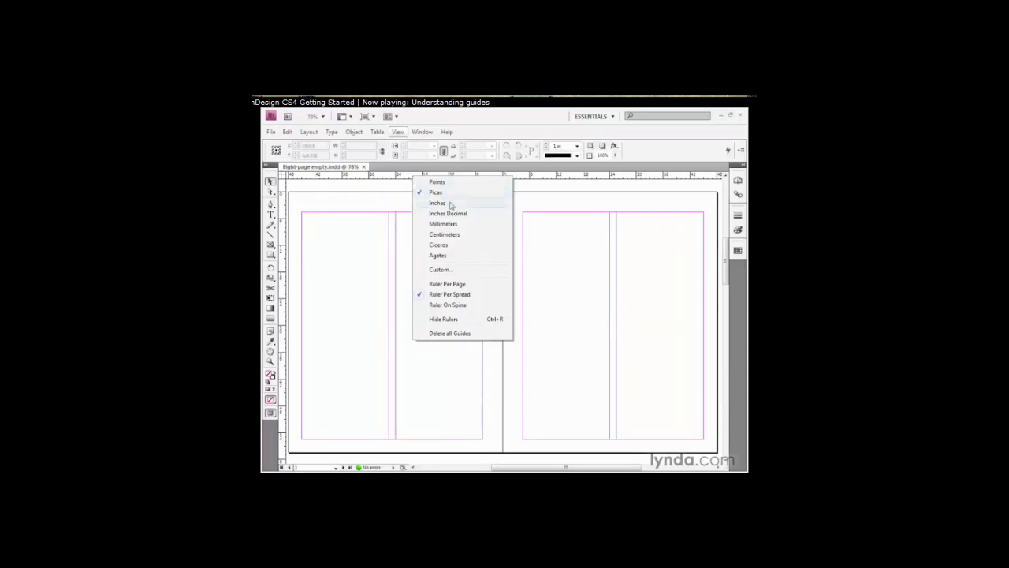
click(438, 202)
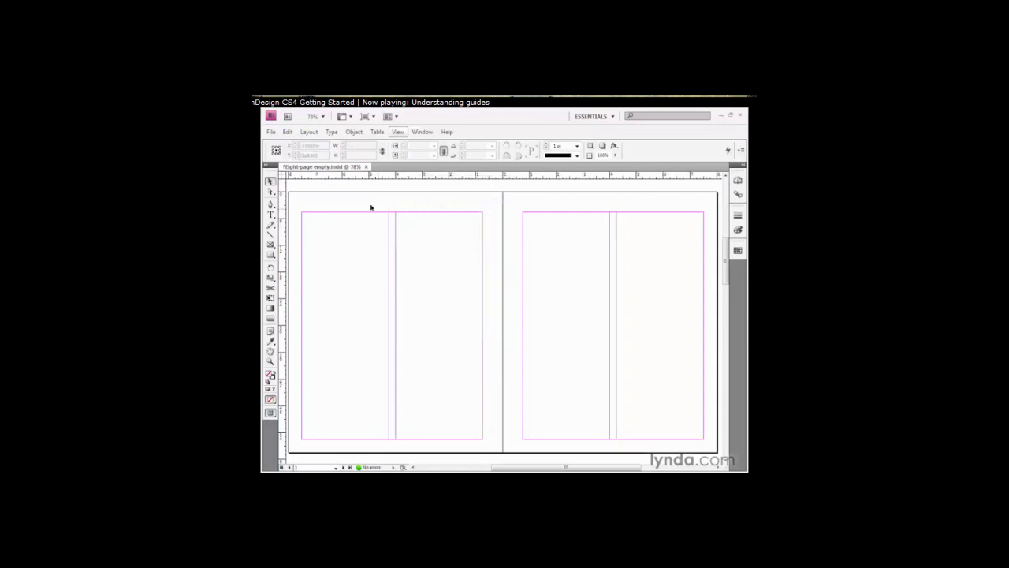
right_click(287, 211)
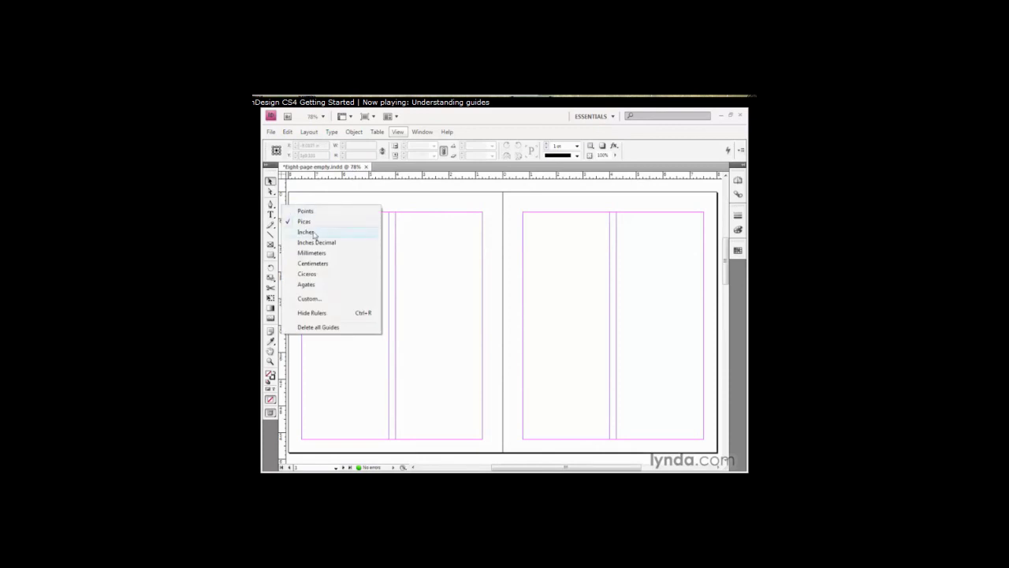
click(314, 234)
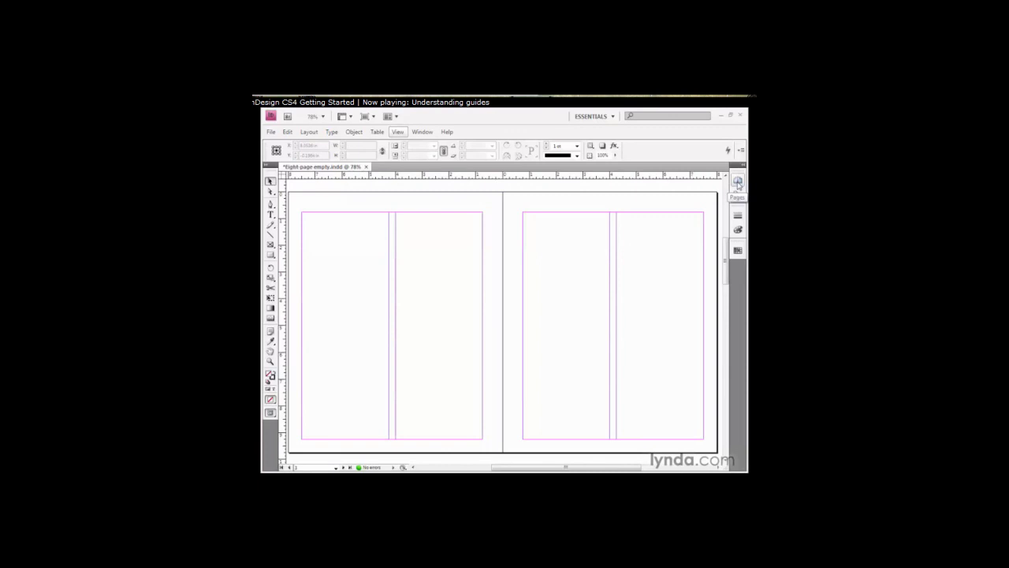
Step: Open the A-Master spread from the Pages panel, then collapse the panel back to the dock
click(737, 182)
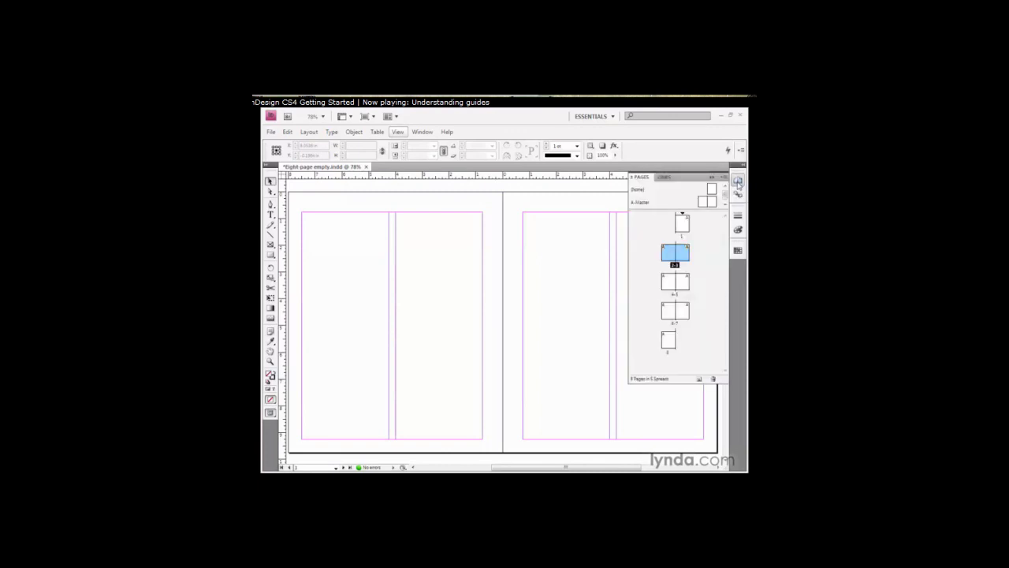
click(424, 132)
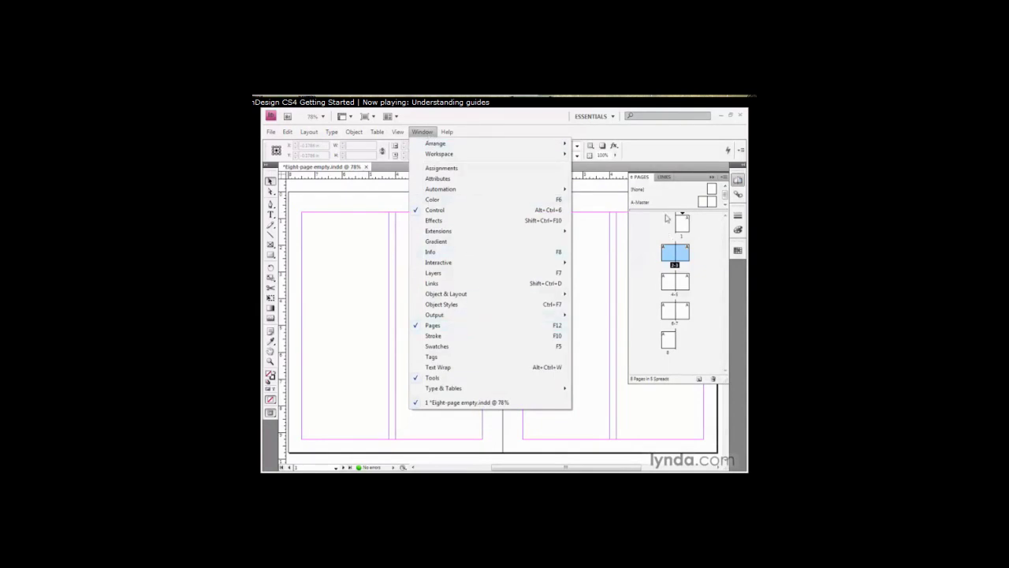
click(663, 203)
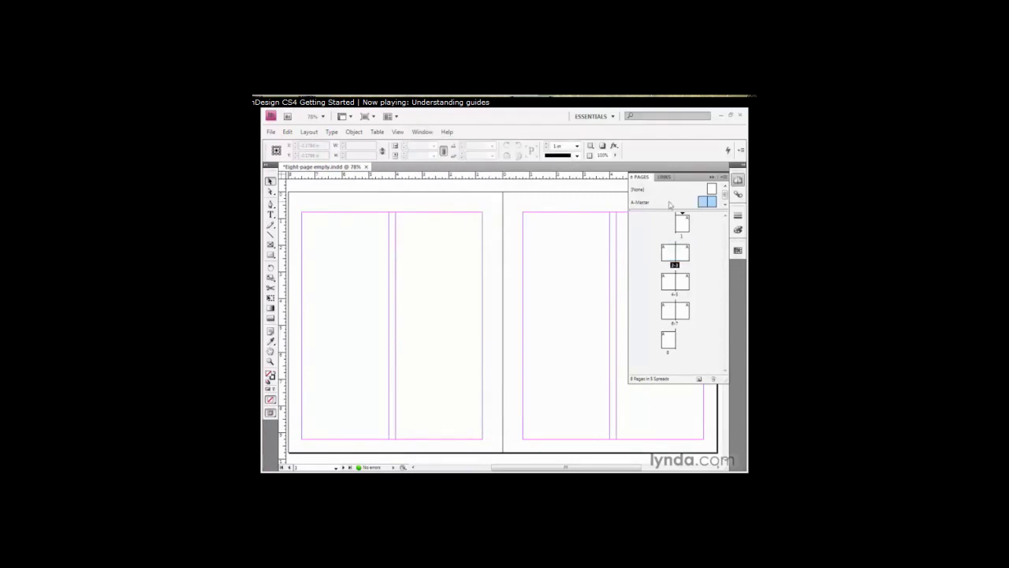
double_click(639, 204)
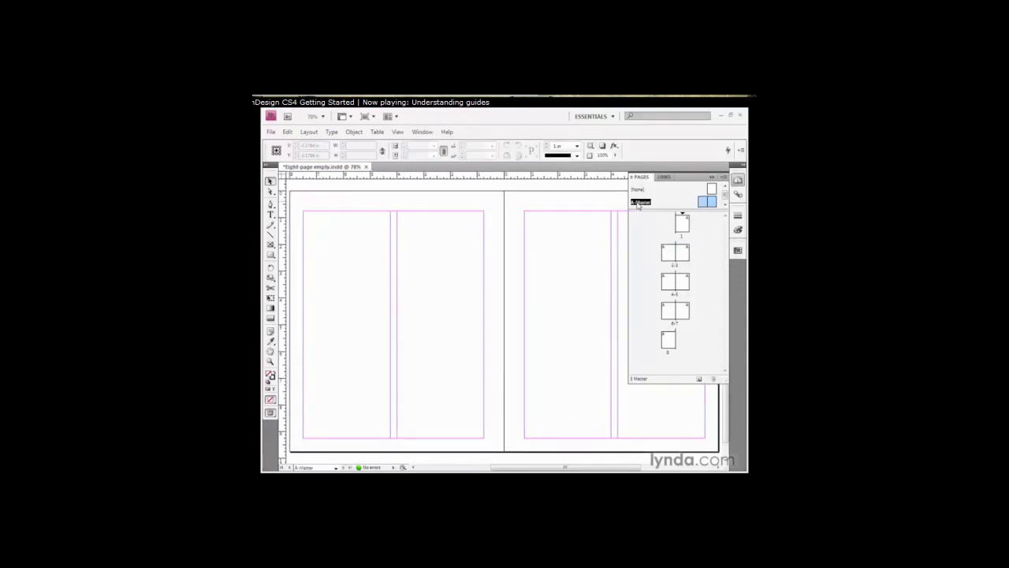
click(710, 177)
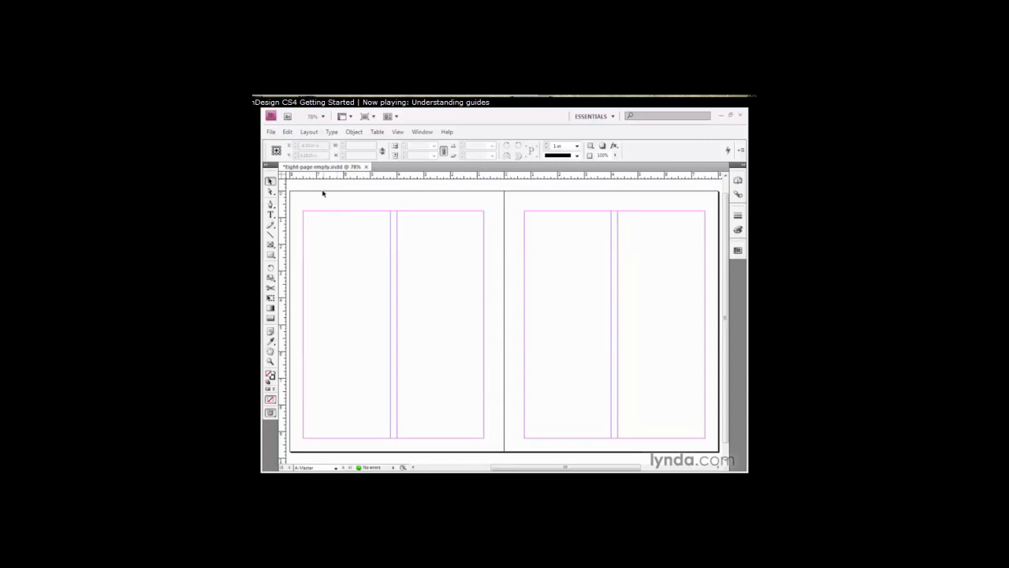
Step: Create guides with 5 columns and 0.25 in gutters, fitted to the margins
click(310, 134)
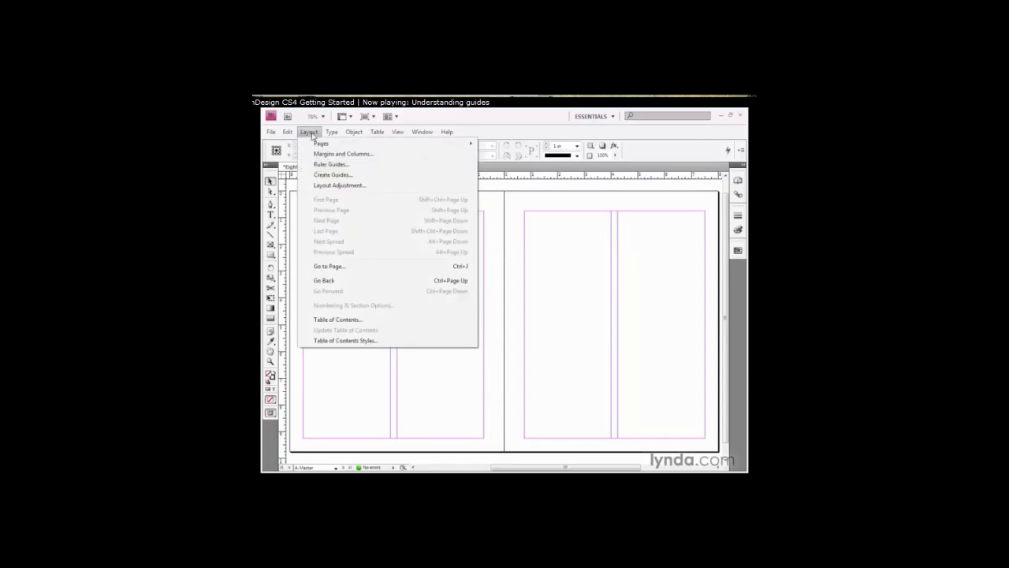
click(365, 179)
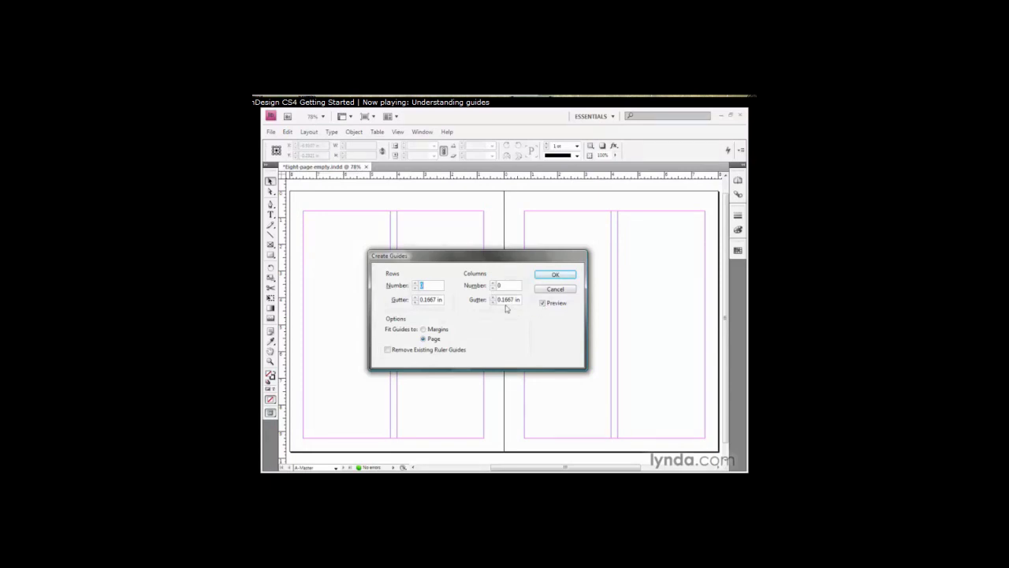
drag(499, 301, 516, 306)
text(0.25)
drag(512, 286, 495, 285)
text(5)
click(423, 330)
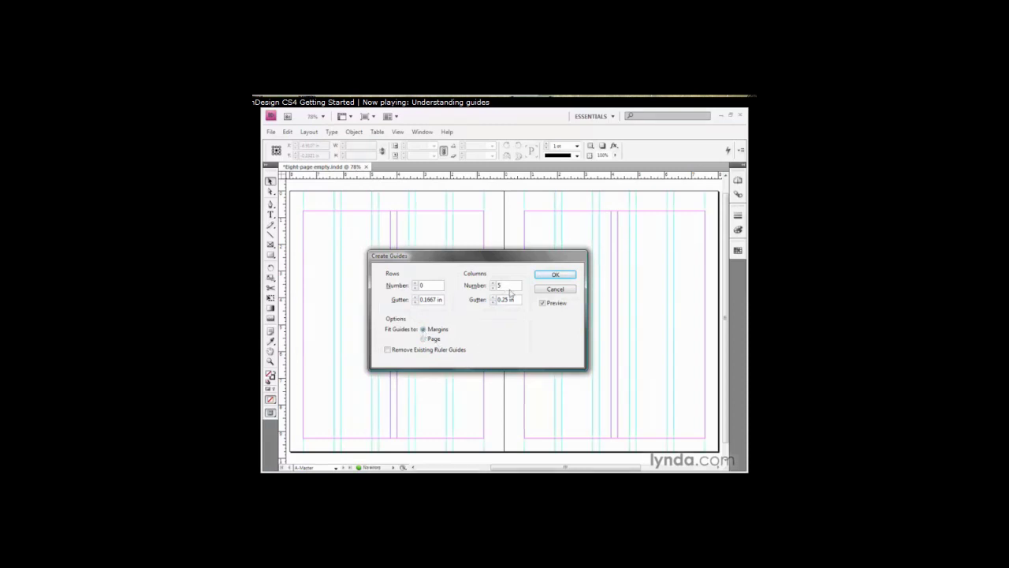
key(Down)
key(Down)
key(Up)
click(547, 276)
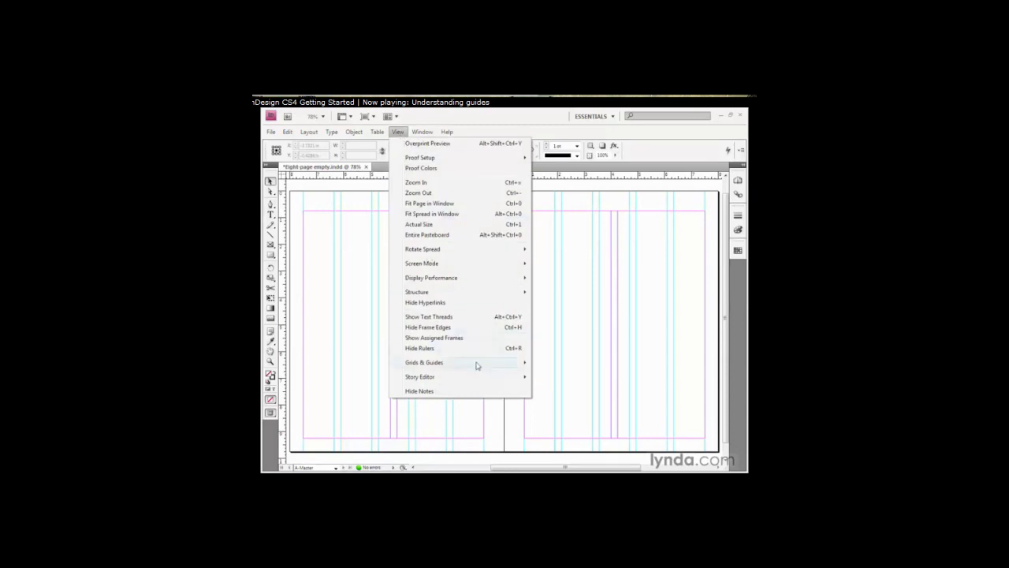
Step: Turn off Lock Column Guides under View > Grids & Guides
mouse_move(477, 365)
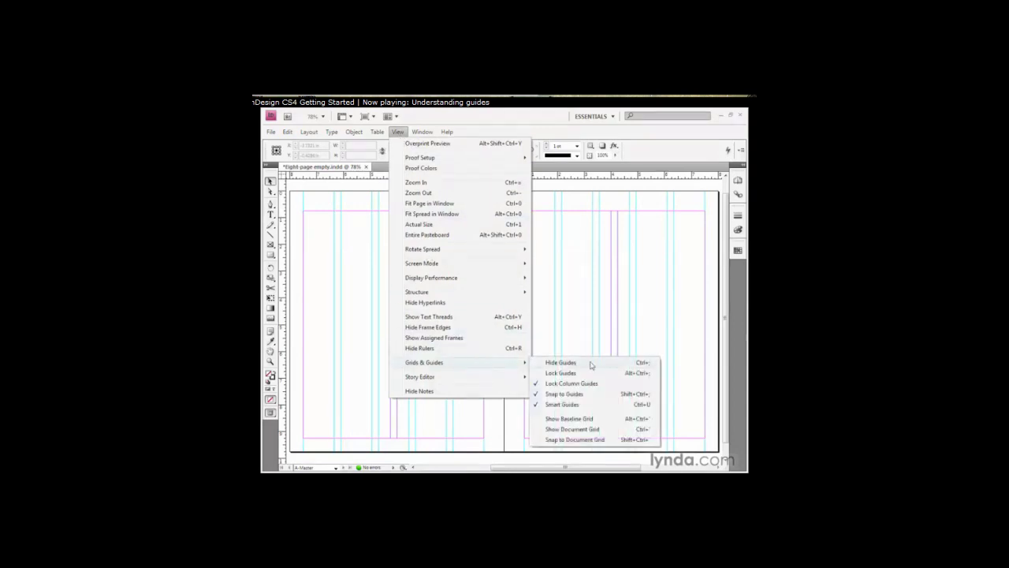
click(606, 385)
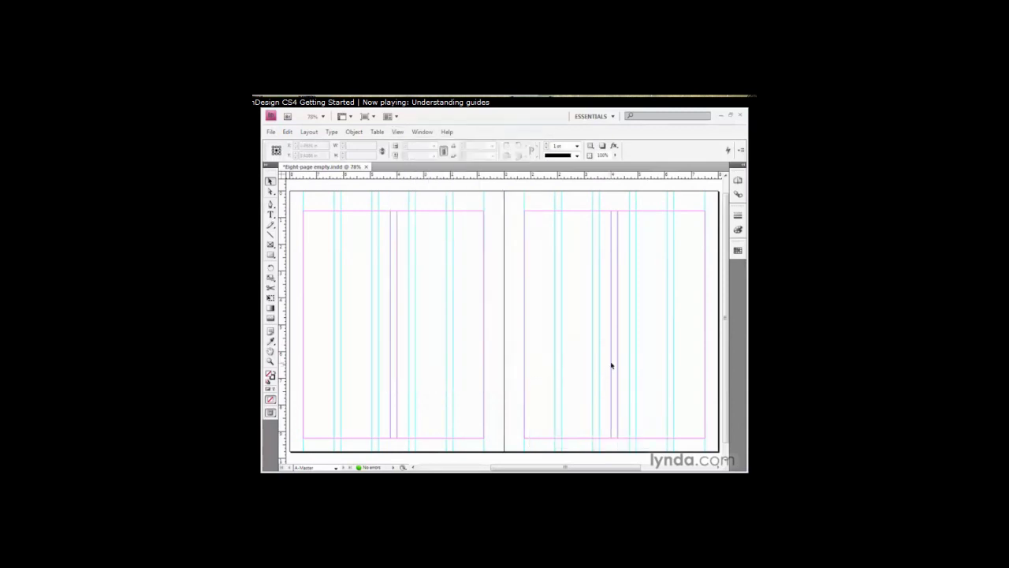
Step: Drag the right page's gutter right and the left page's gutter left to widen inside columns
drag(612, 365, 628, 363)
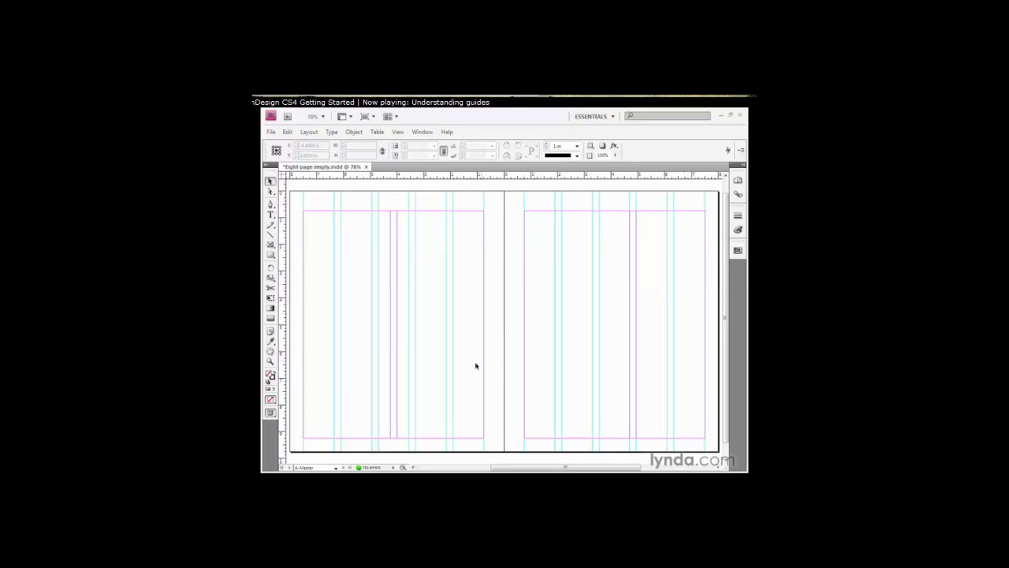
drag(397, 336, 378, 339)
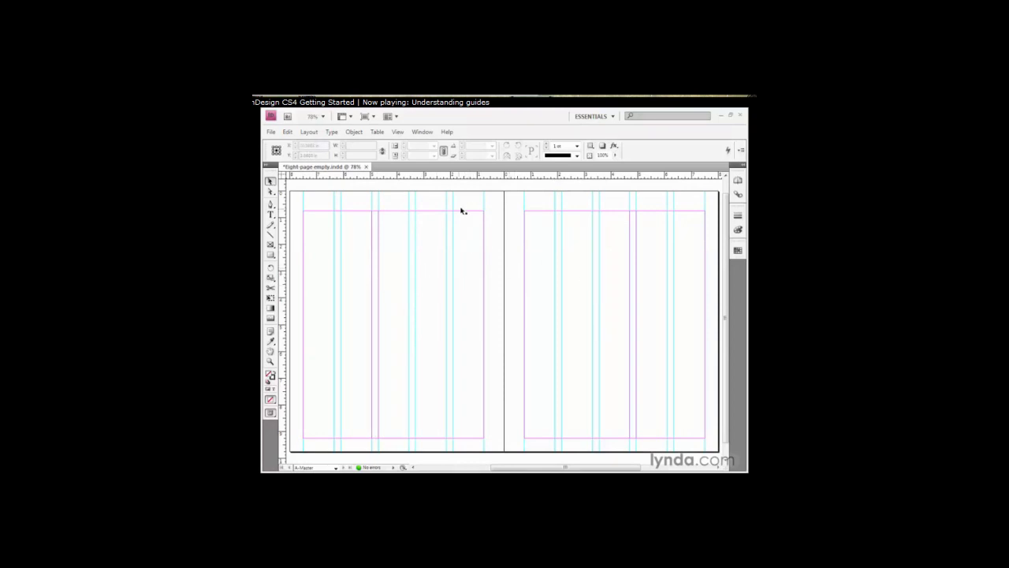
Step: Turn Lock Column Guides back on in View > Grids & Guides
click(398, 132)
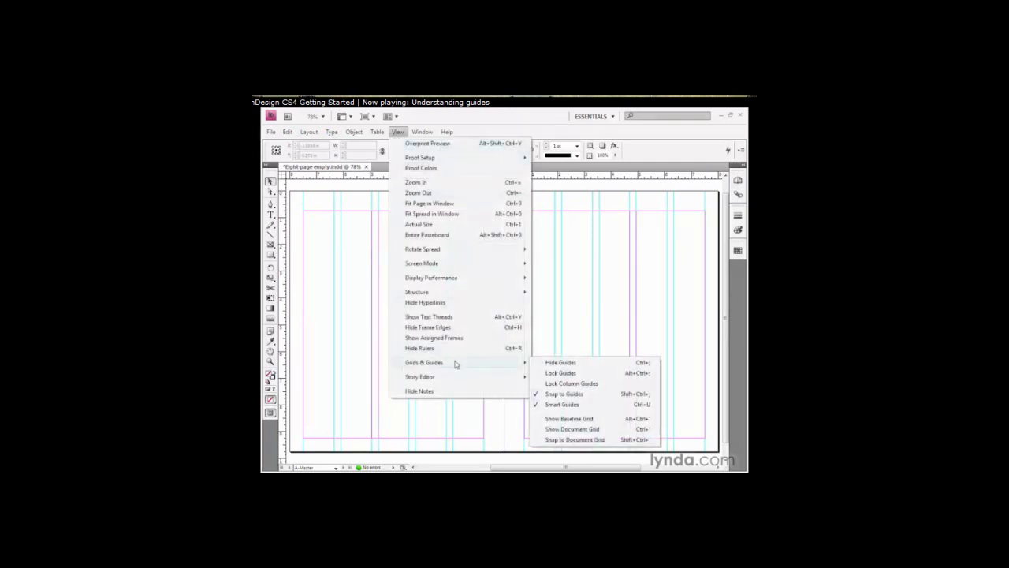
click(608, 385)
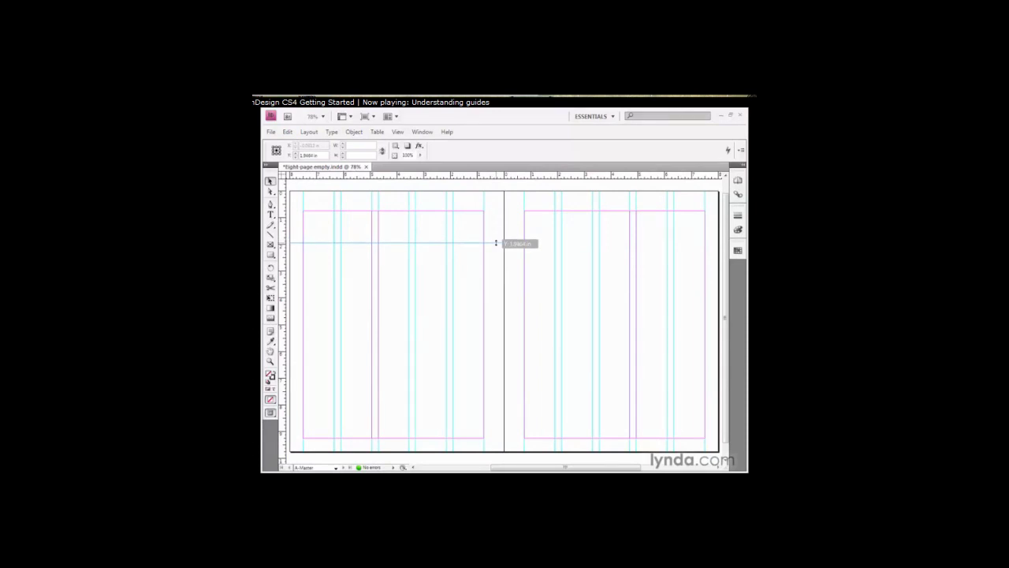
Step: Pull a horizontal guide down from the ruler and release it at 2 in
drag(495, 243, 497, 244)
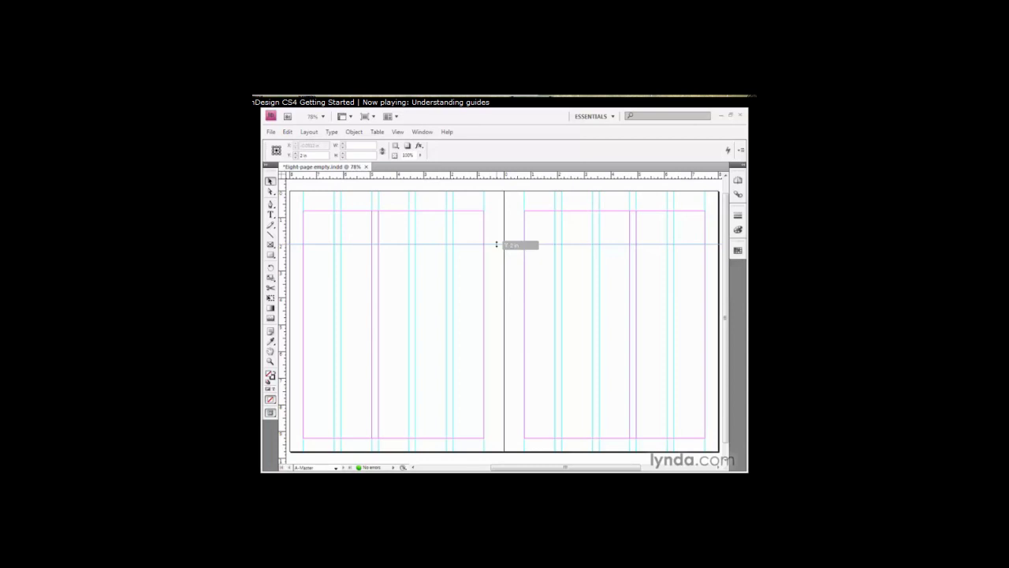
drag(497, 245, 497, 245)
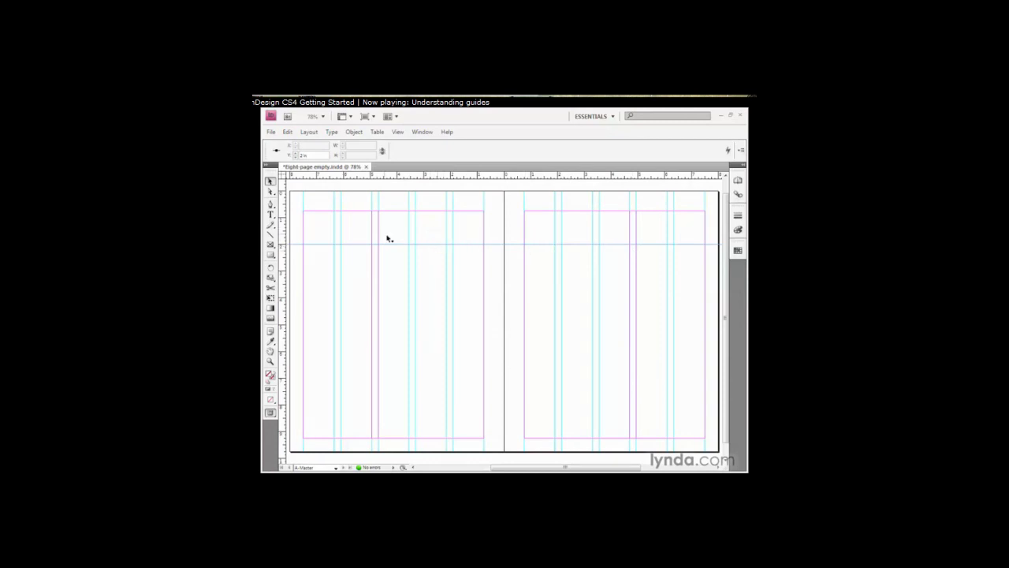
Step: Set the selected 2 in guide's color to Light Gray in Ruler Guides, then deselect it
click(317, 134)
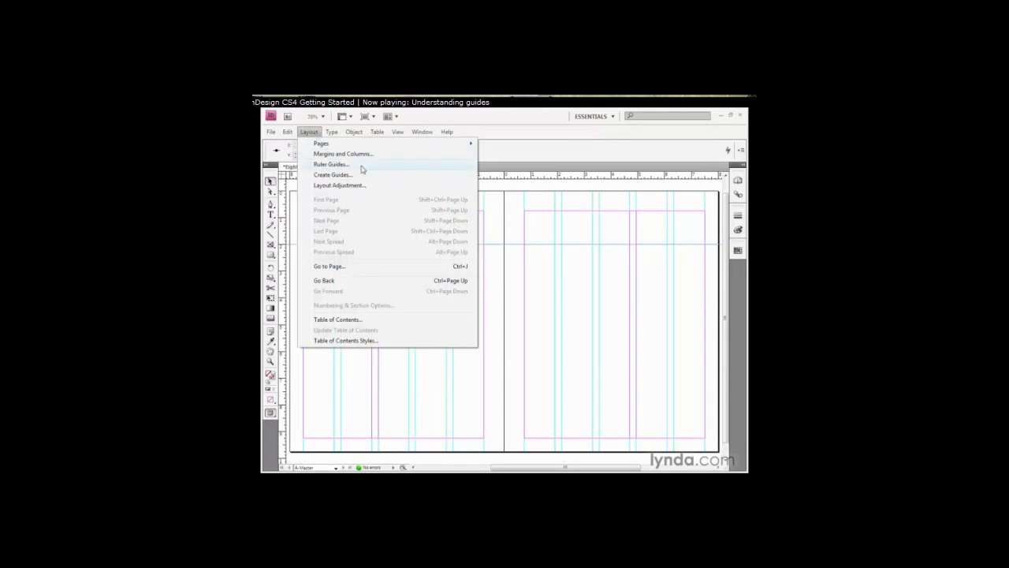
click(362, 169)
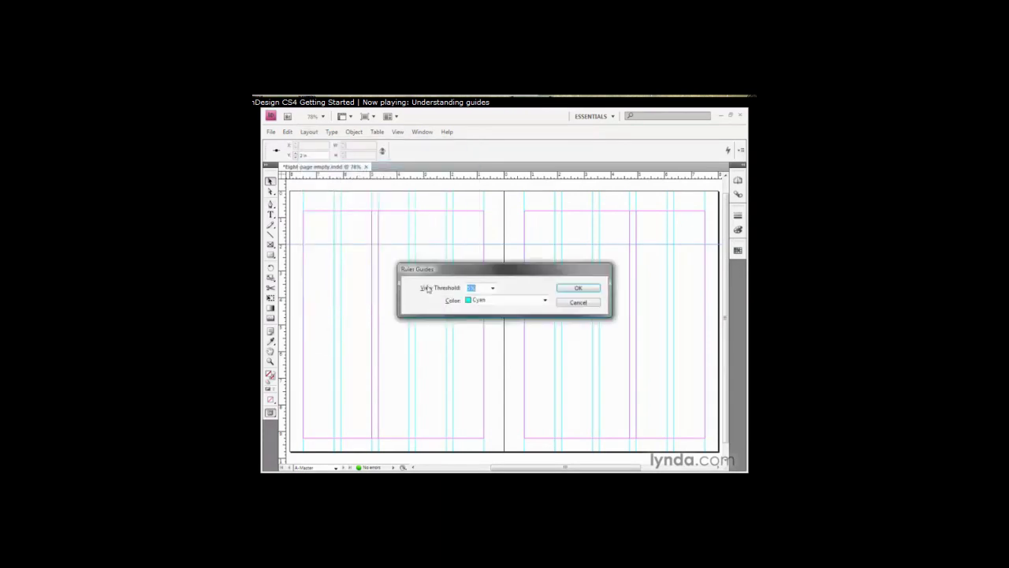
click(543, 304)
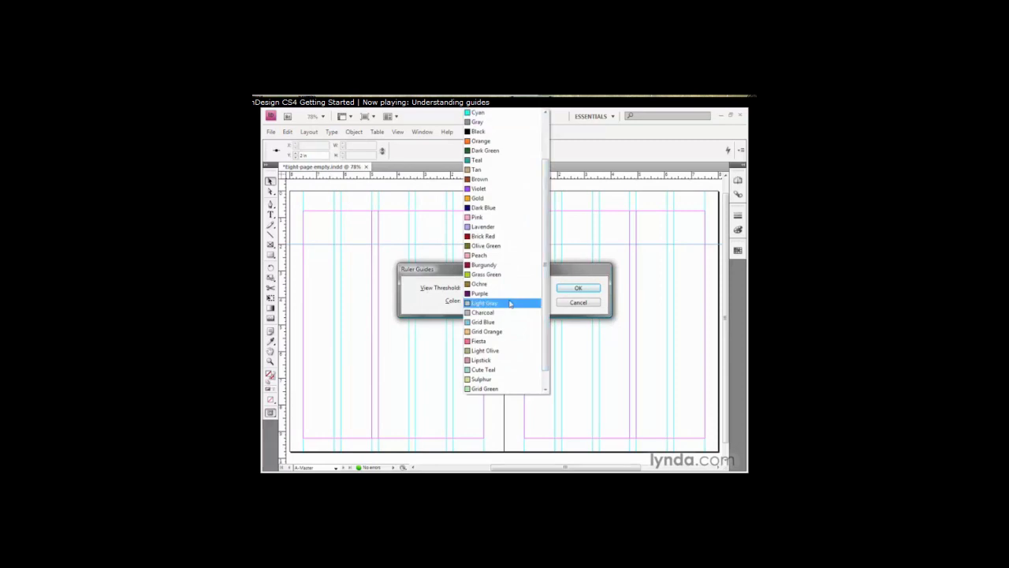
click(510, 303)
click(565, 290)
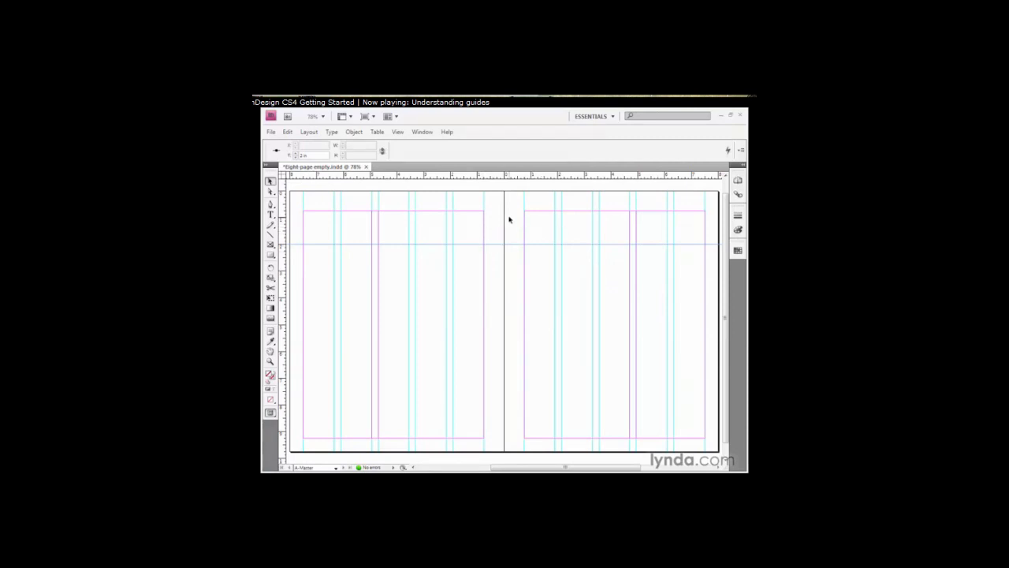
click(509, 219)
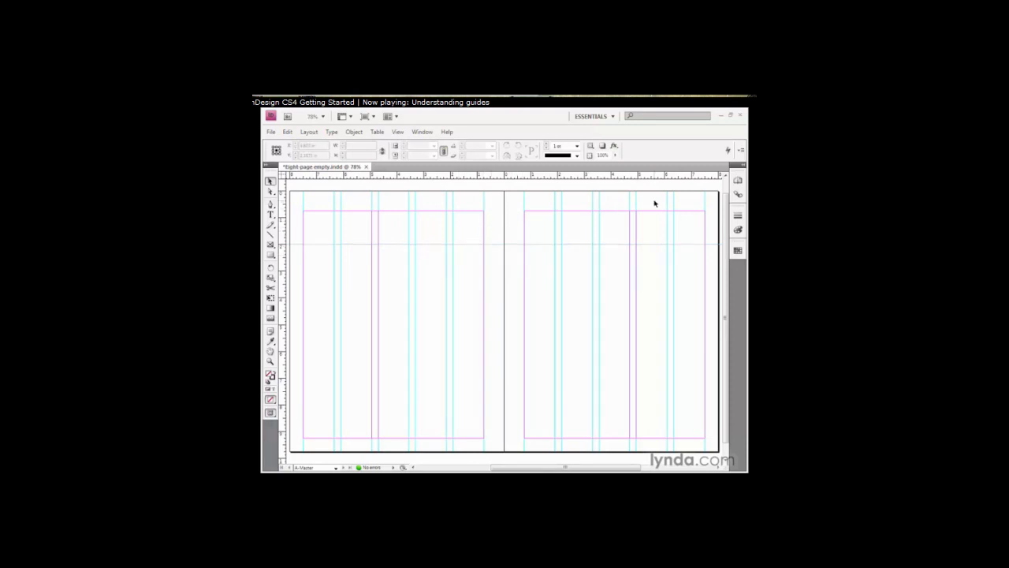
Step: Go to the pages 2–3 spread from the Pages panel, then collapse the panel
click(738, 182)
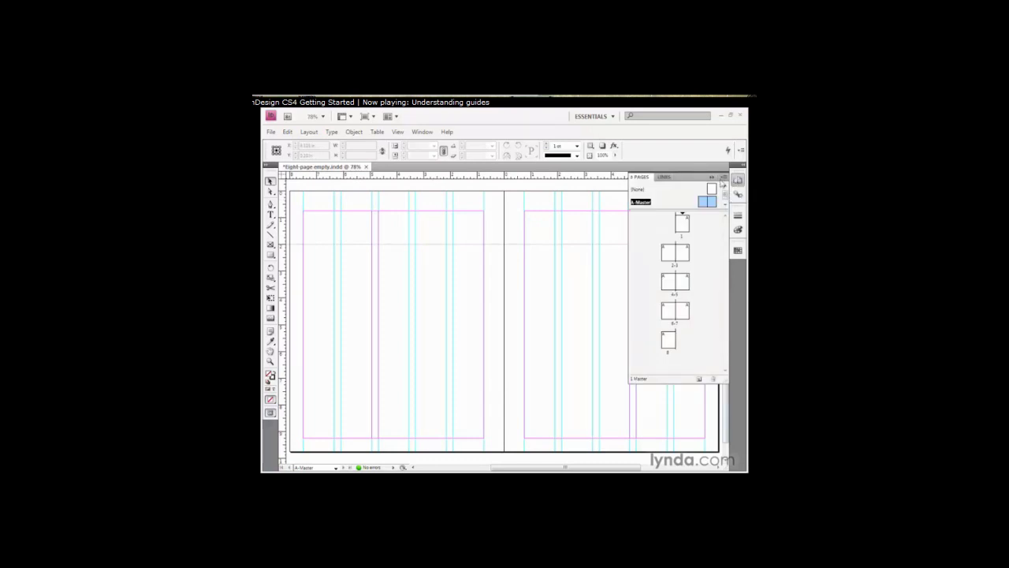
double_click(674, 266)
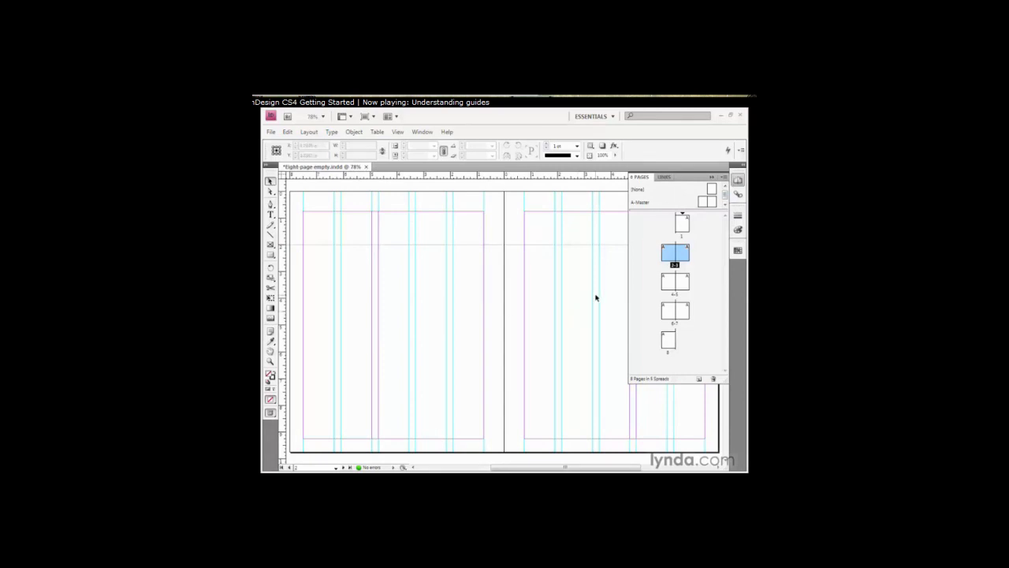
click(712, 178)
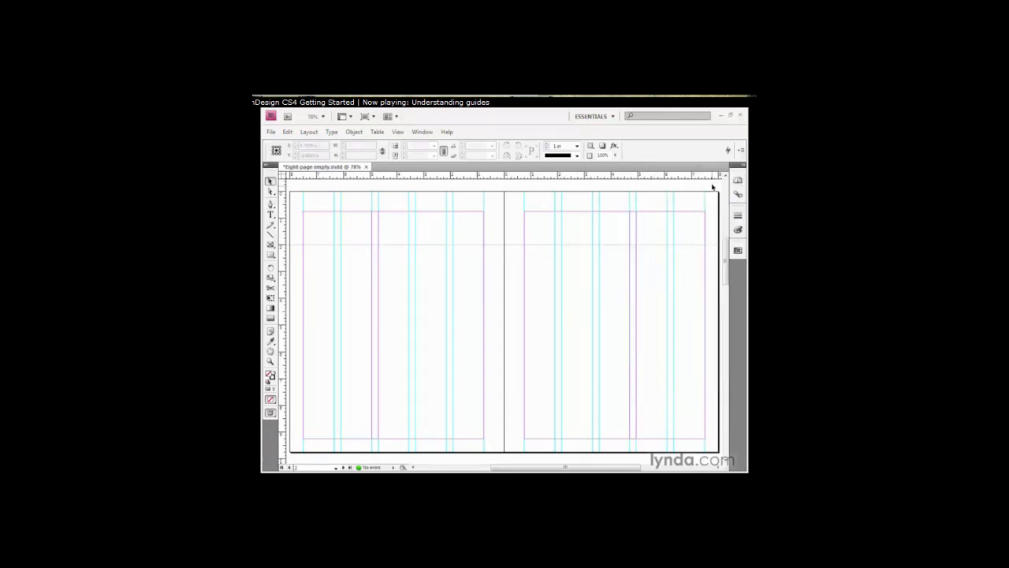